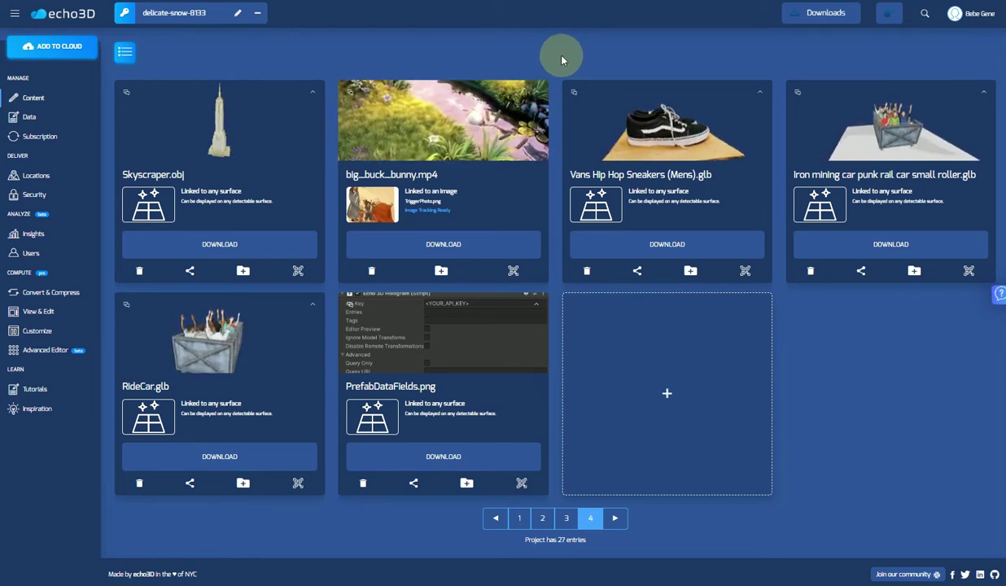
- Extract the downloaded echo3DUnitySDK archive into an echo3DUnitySDK folder and open it
{"action": "left_click", "coordinate": [824, 13]}
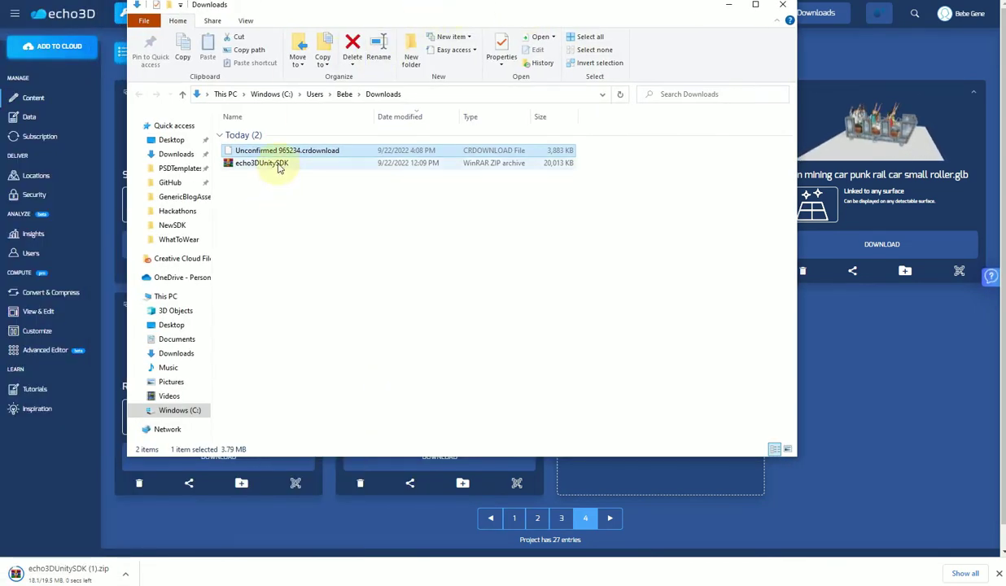
{"action": "left_click", "coordinate": [279, 164]}
{"action": "right_click", "coordinate": [279, 166]}
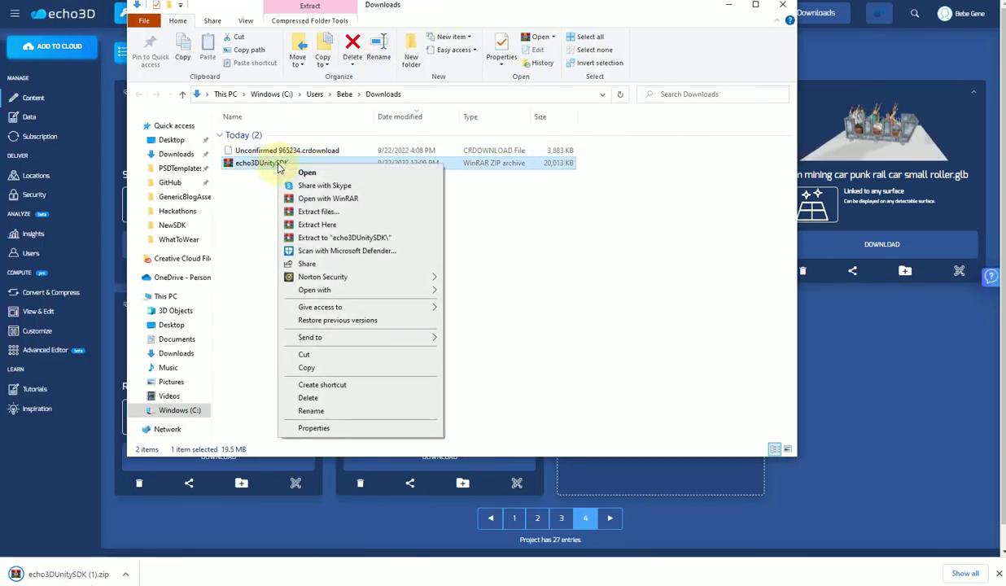
{"action": "left_click", "coordinate": [358, 237]}
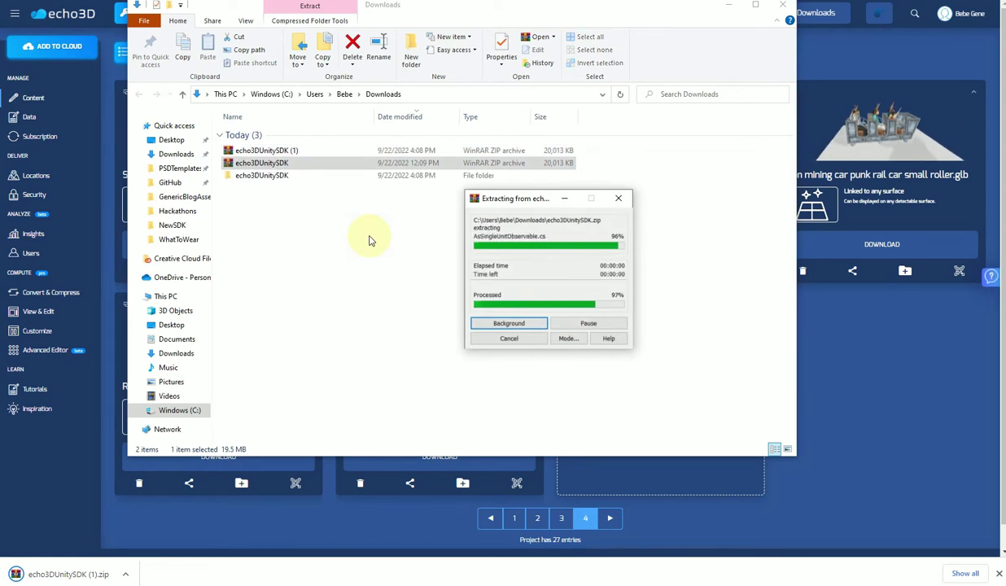
{"action": "double_click", "coordinate": [272, 176]}
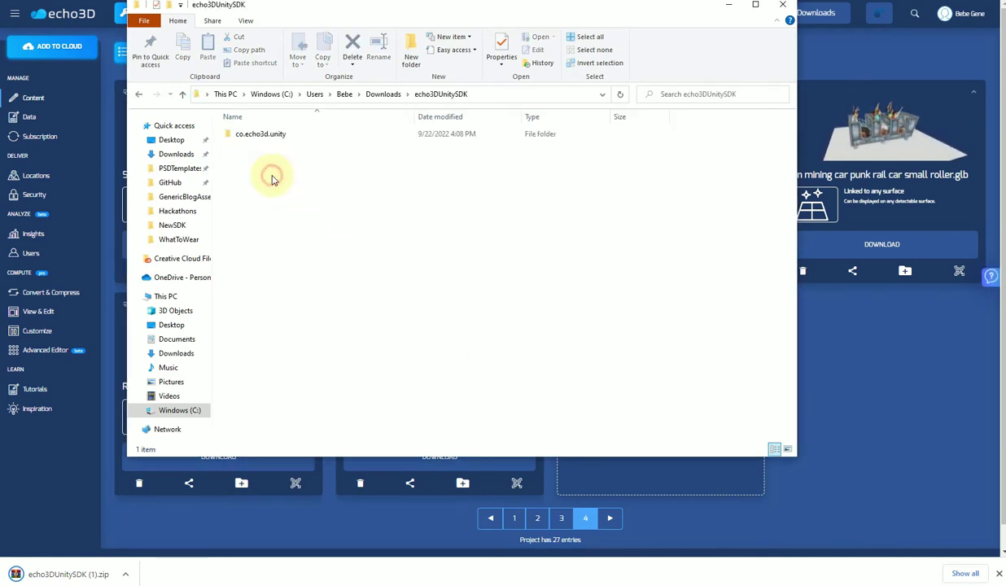
- Copy the co.echo3d.unity folder into Desktop > SDKTour > Packages
{"action": "left_click", "coordinate": [279, 135]}
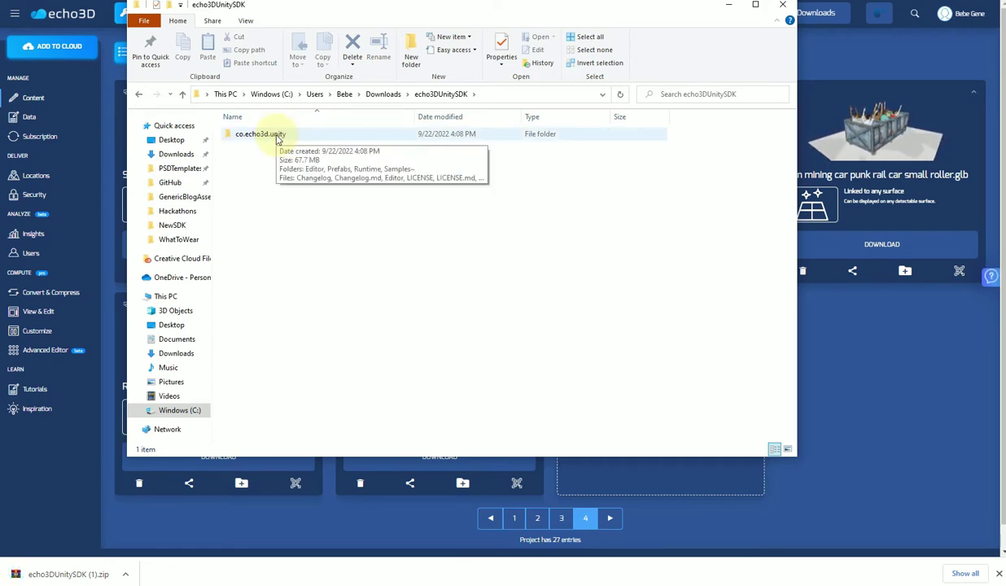
{"action": "right_click", "coordinate": [272, 135]}
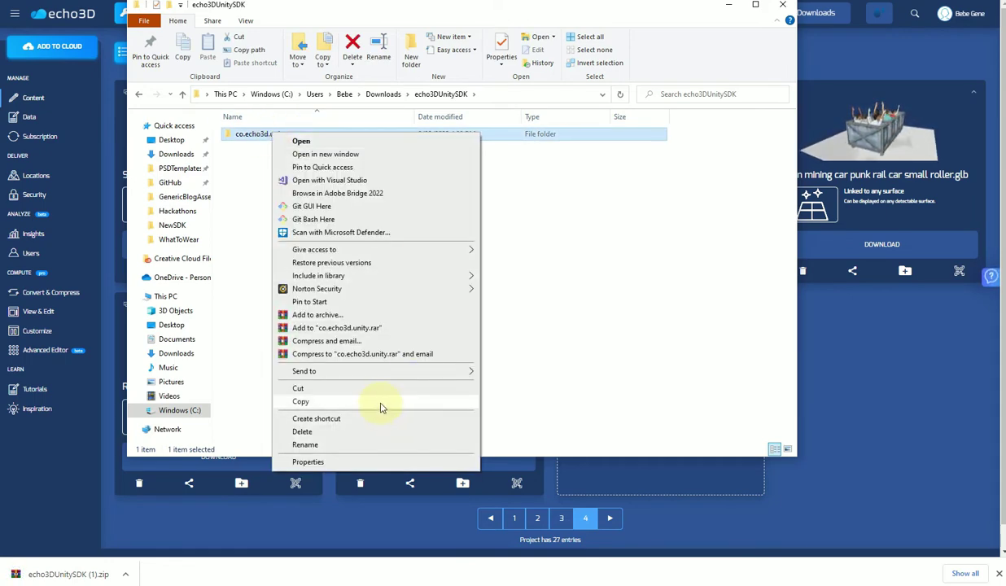
{"action": "left_click", "coordinate": [379, 402]}
{"action": "left_click", "coordinate": [173, 141]}
{"action": "double_click", "coordinate": [258, 171]}
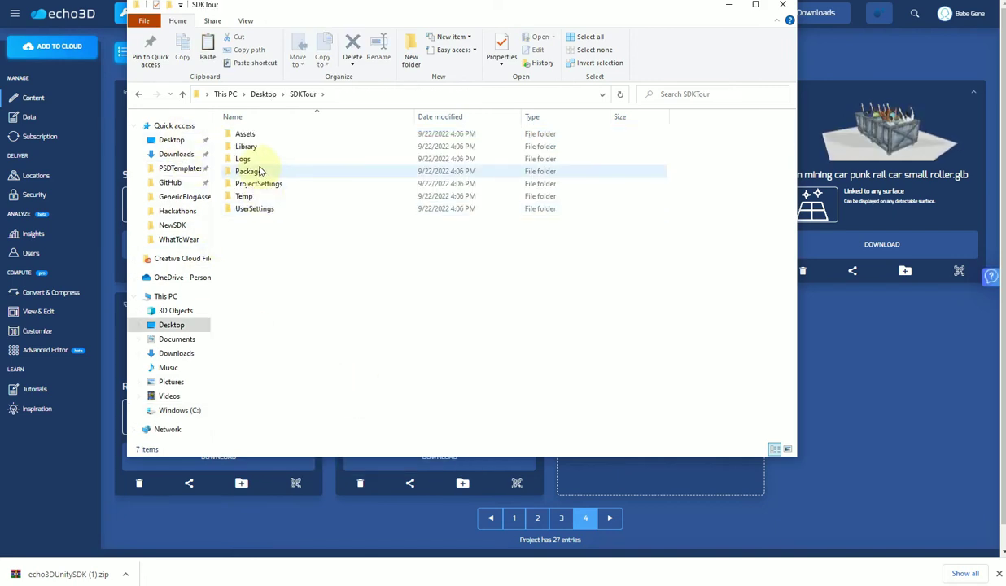
{"action": "left_click", "coordinate": [260, 172]}
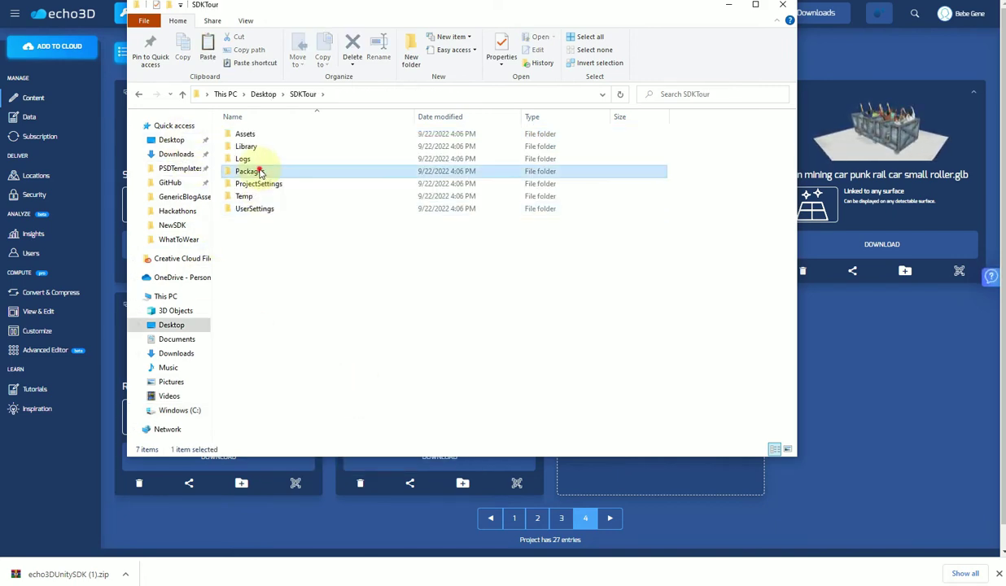
{"action": "double_click", "coordinate": [259, 171]}
{"action": "right_click", "coordinate": [279, 178]}
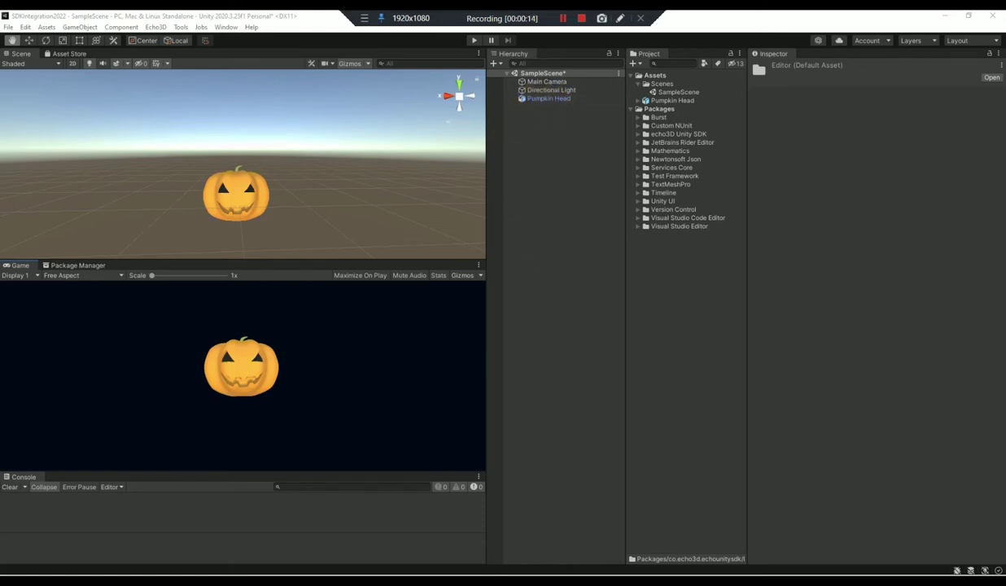
{"action": "key", "text": "alt+Tab"}
{"action": "left_click_drag", "start_coordinate": [617, 124], "coordinate": [592, 124]}
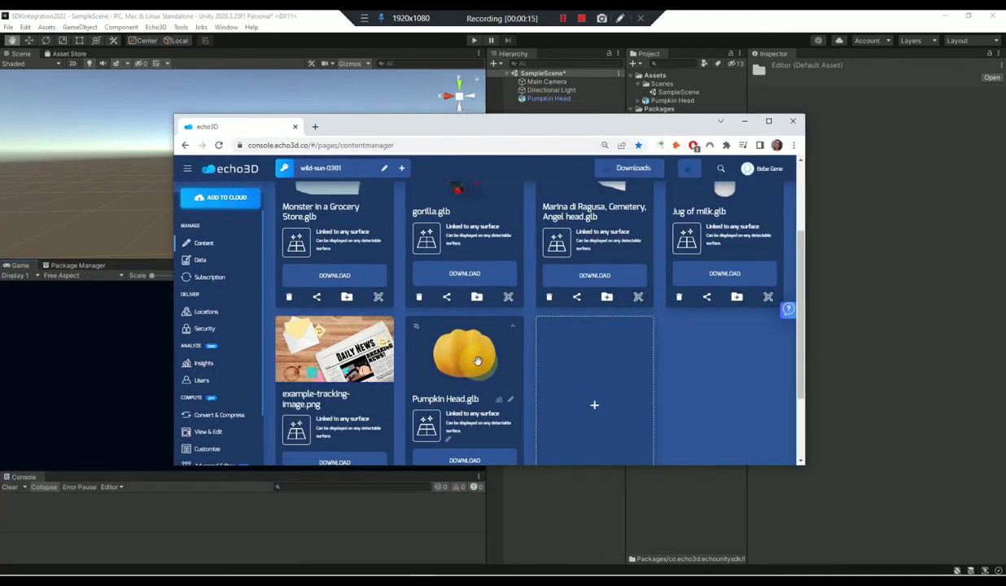
{"action": "left_click_drag", "start_coordinate": [467, 363], "coordinate": [519, 352]}
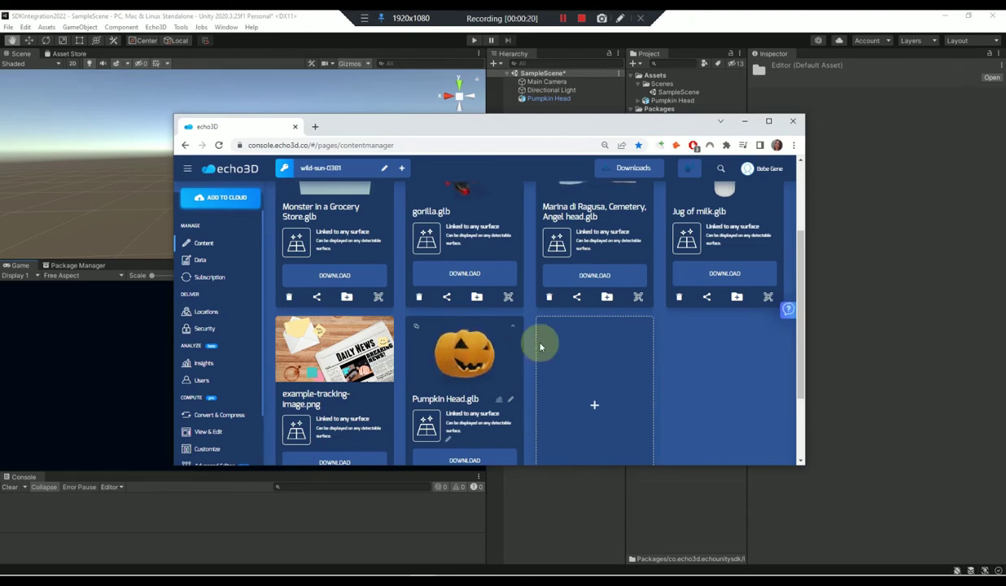
{"action": "key", "text": "alt+Tab"}
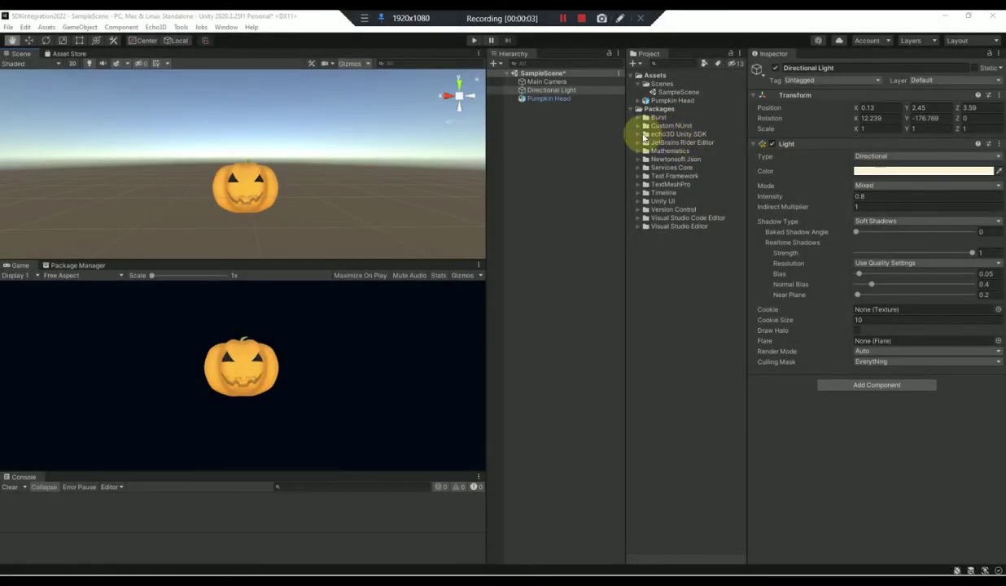
- Drag the Echo3DHologram and Echo3DService prefabs from the SDK's Prefabs folder into the scene
{"action": "left_click", "coordinate": [641, 135]}
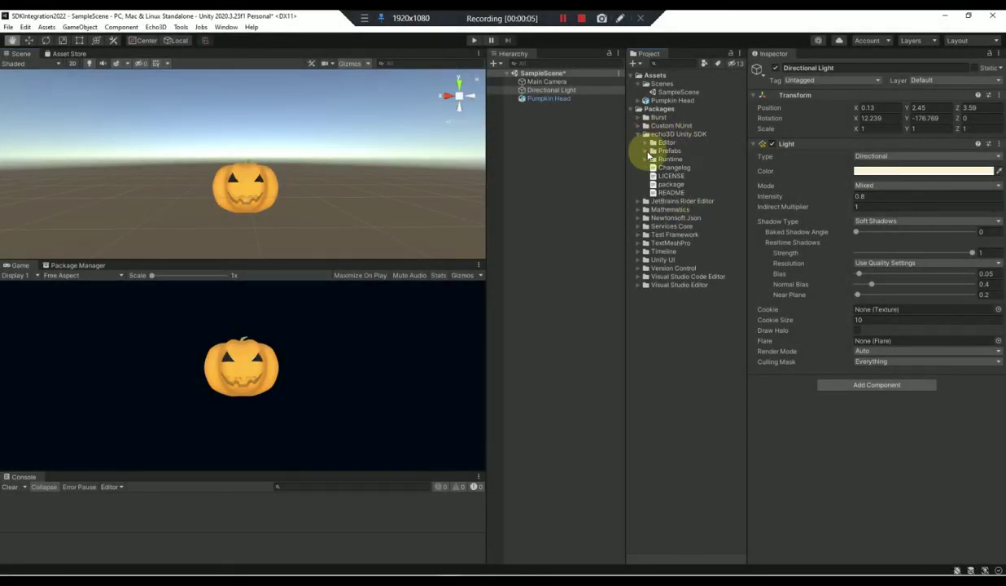
{"action": "left_click", "coordinate": [647, 153]}
{"action": "left_click", "coordinate": [678, 159]}
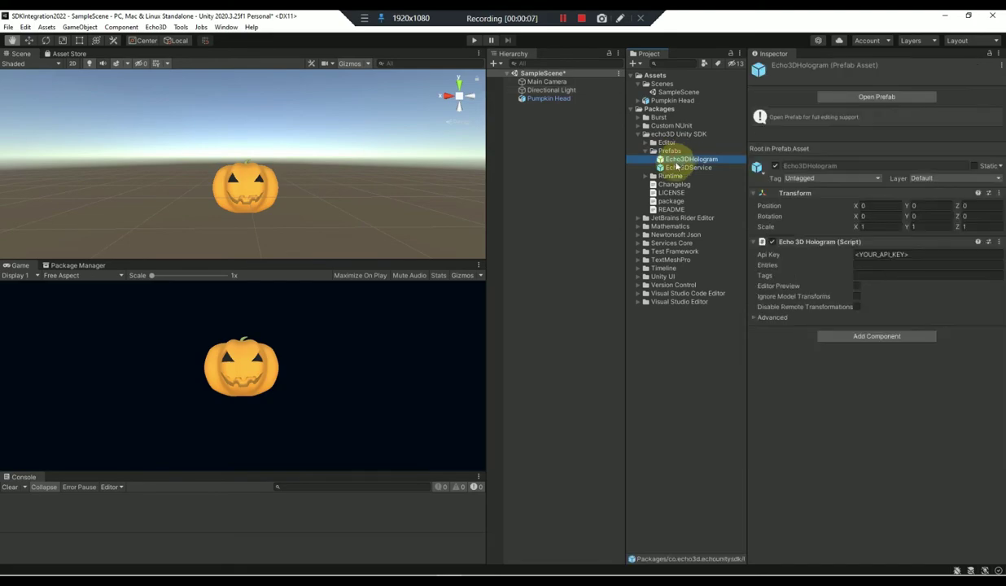
{"action": "left_click", "coordinate": [675, 167], "text": "shift"}
{"action": "left_click_drag", "start_coordinate": [675, 169], "coordinate": [539, 135]}
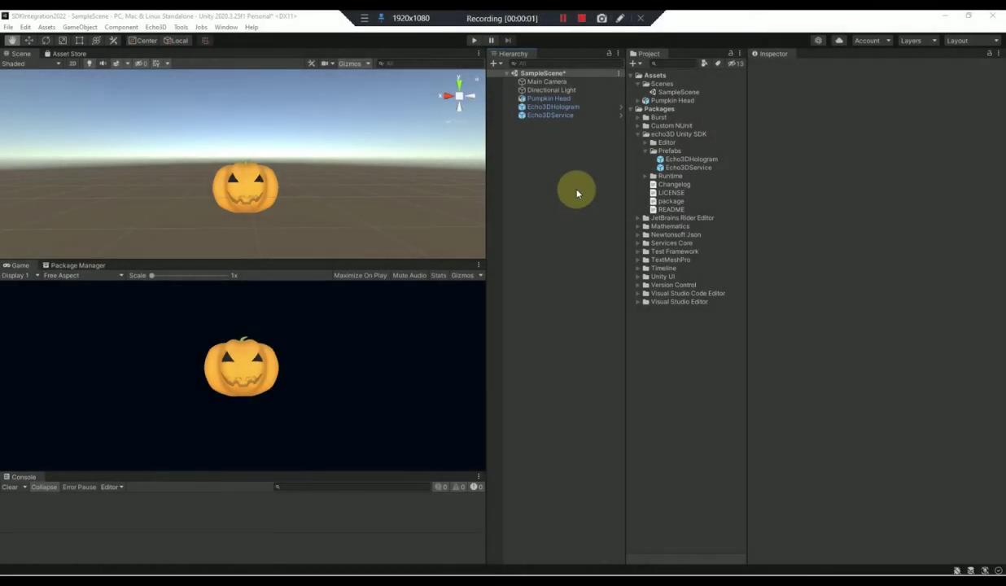
- Delete the local Pumpkin Head object and select Echo3DHologram to view its settings
{"action": "left_click", "coordinate": [560, 99]}
{"action": "right_click", "coordinate": [561, 100]}
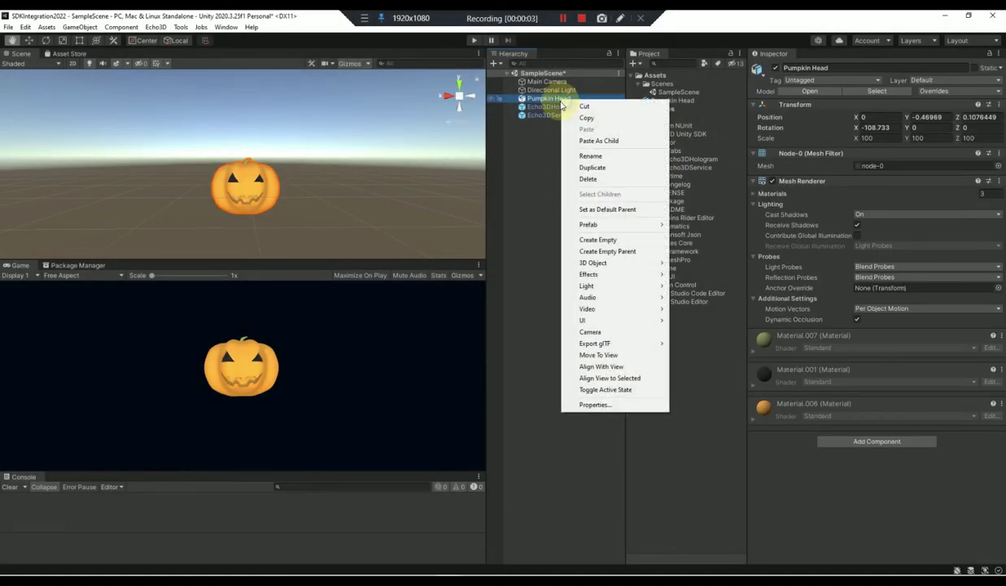
{"action": "left_click", "coordinate": [623, 179]}
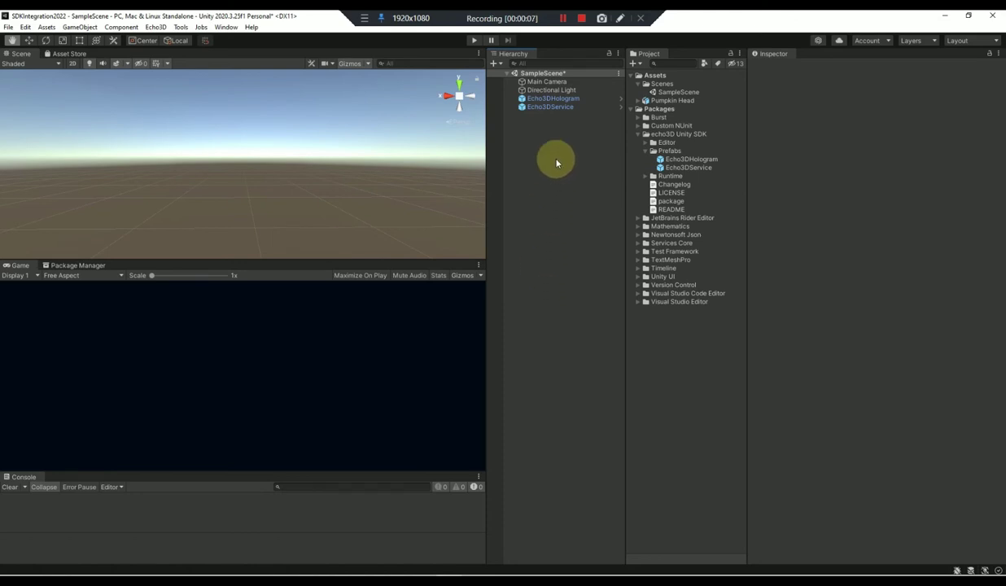
{"action": "left_click", "coordinate": [566, 99]}
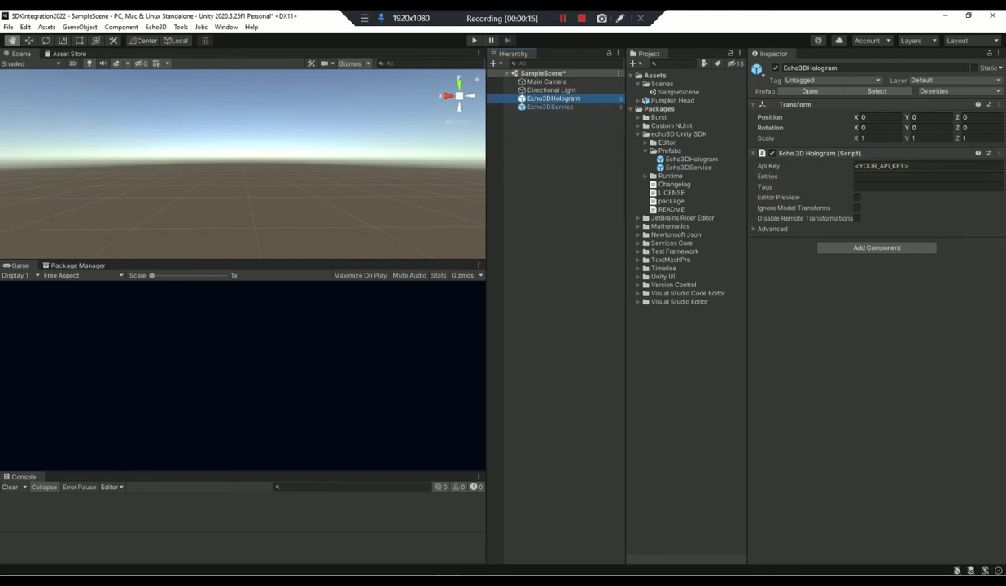
- Copy the Pumpkin Head entry ID from the echo3D console into the Entries field
{"action": "key", "text": "alt+Tab"}
{"action": "left_click_drag", "start_coordinate": [538, 139], "coordinate": [483, 141]}
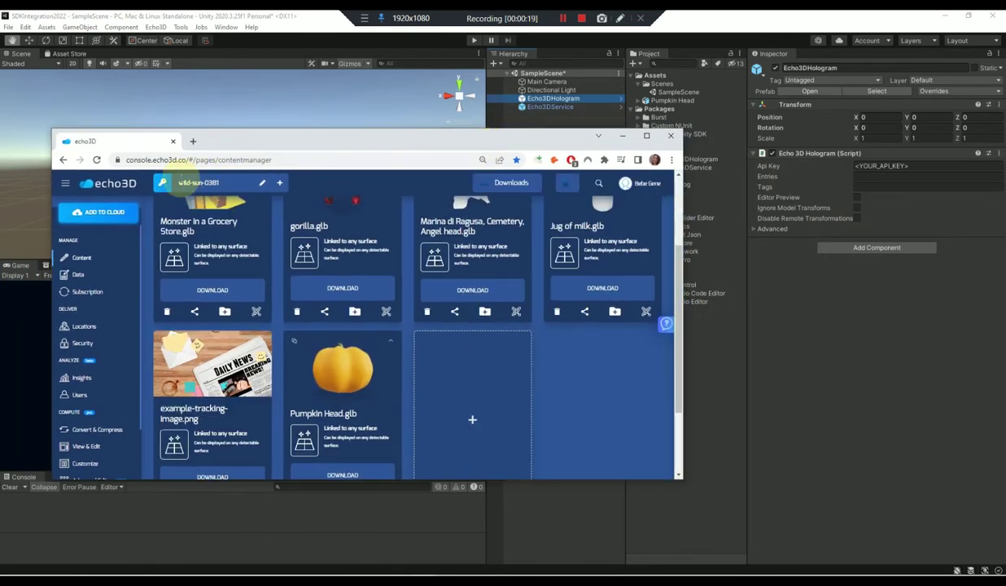
{"action": "left_click", "coordinate": [390, 343]}
{"action": "scroll", "coordinate": [424, 406], "scroll_direction": "down", "scroll_amount": 3}
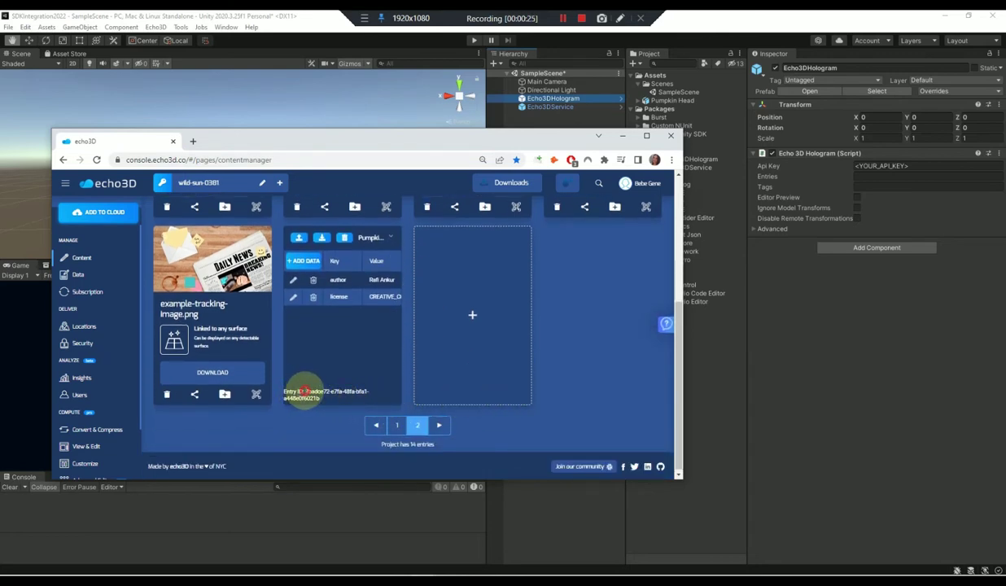
{"action": "left_click_drag", "start_coordinate": [306, 391], "coordinate": [334, 399]}
{"action": "right_click", "coordinate": [368, 391]}
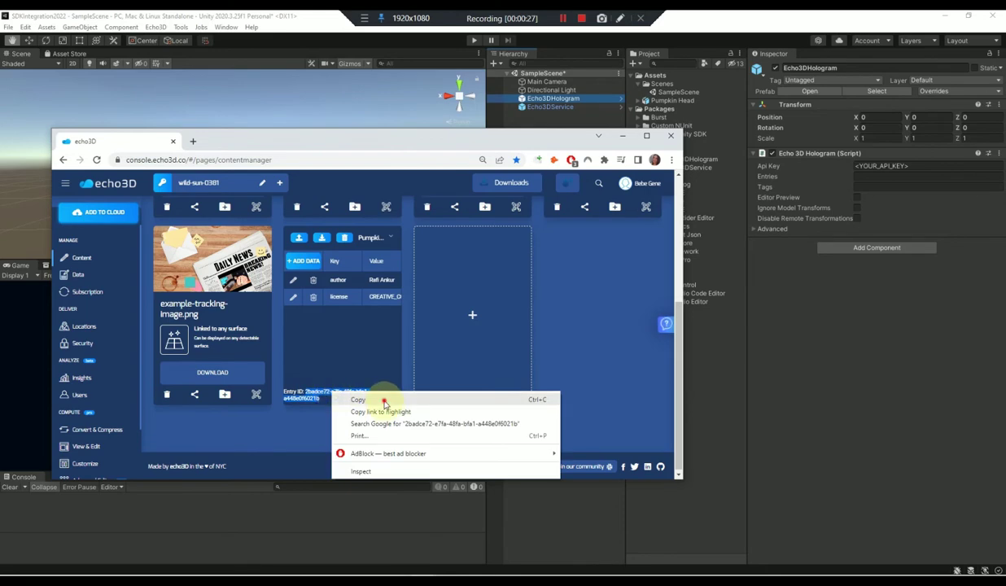
{"action": "left_click", "coordinate": [382, 397]}
{"action": "left_click", "coordinate": [892, 177]}
{"action": "key", "text": "ctrl+v"}
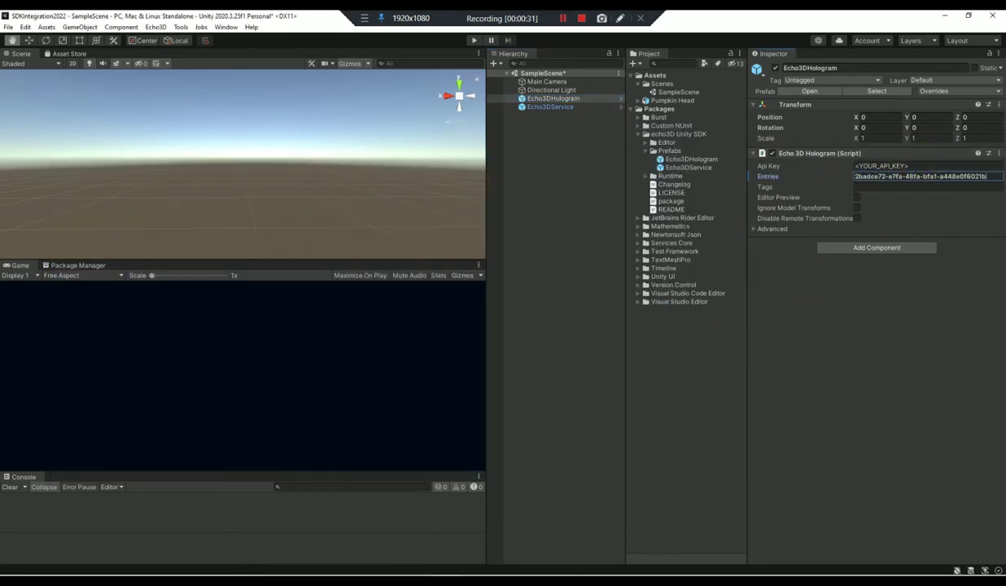
- Copy the project's API key from the console and paste it into the Api Key field
{"action": "key", "text": "alt+Tab"}
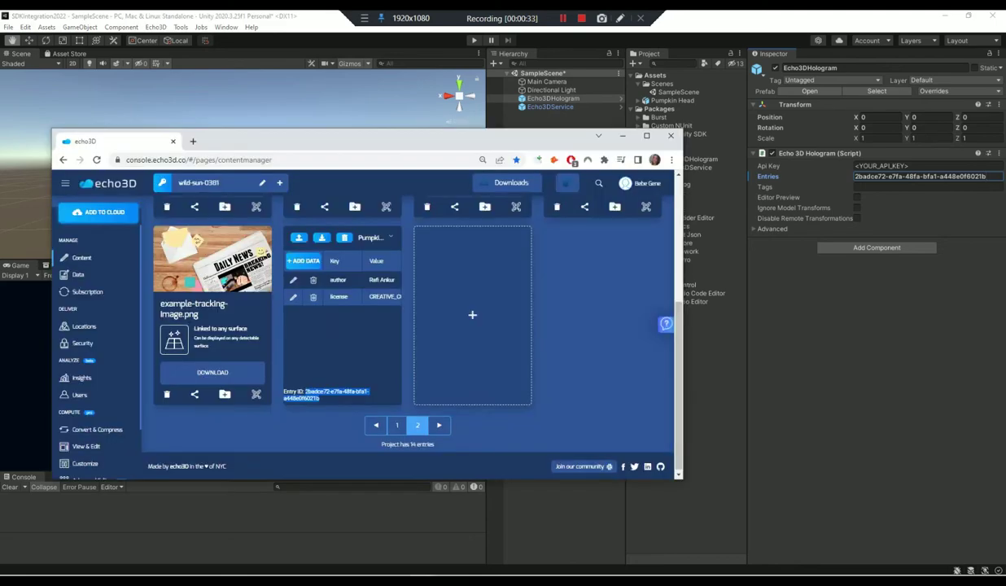
{"action": "left_click", "coordinate": [224, 185]}
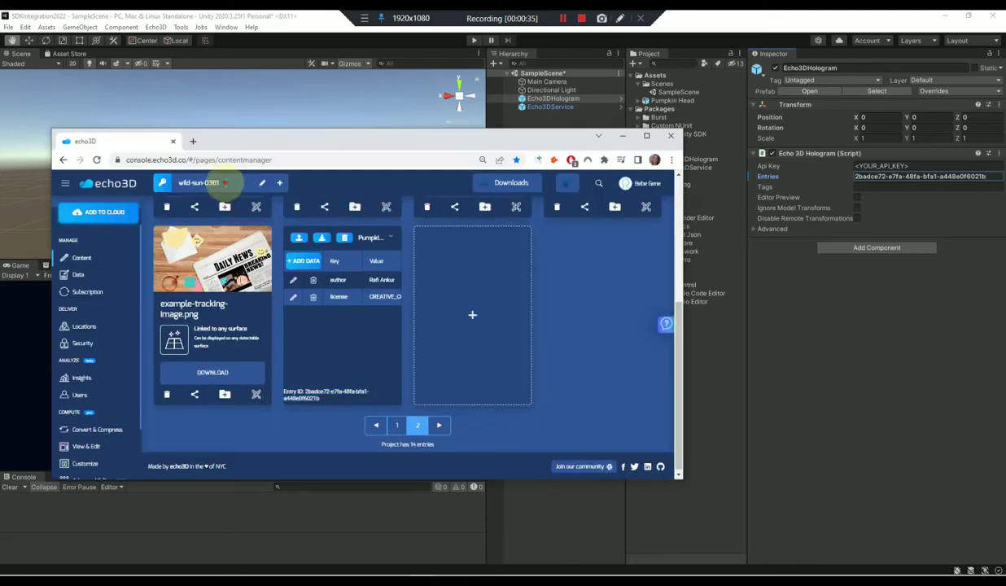
{"action": "left_click", "coordinate": [906, 155]}
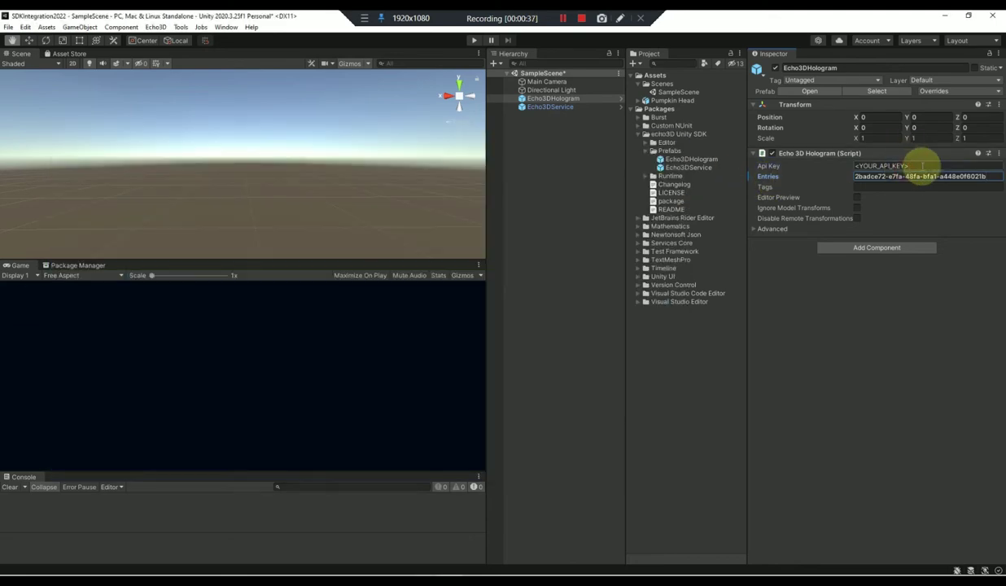
{"action": "left_click", "coordinate": [920, 167]}
{"action": "key", "text": "ctrl+v"}
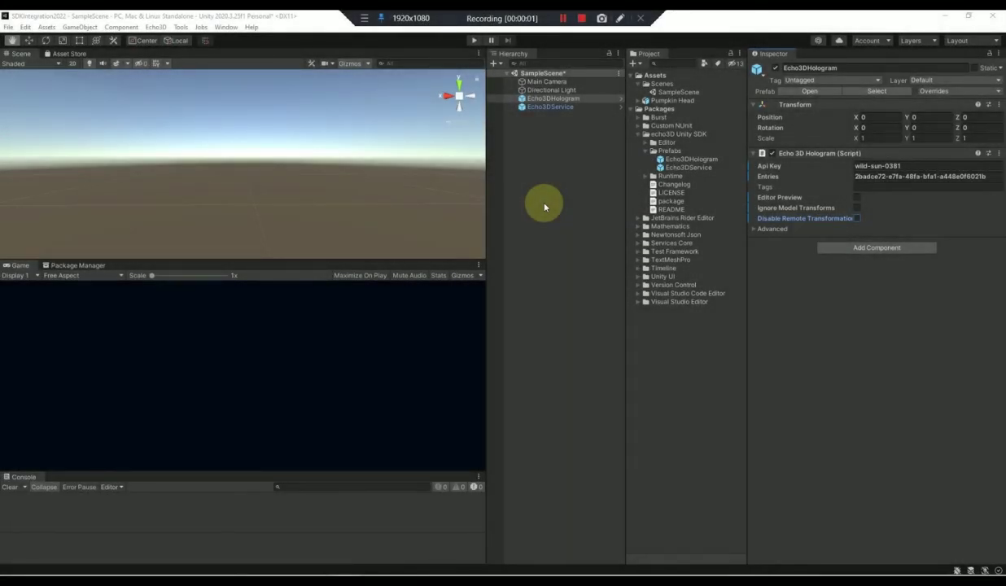
- Tick Editor Preview and Ignore Model Transforms on the Echo3DHologram component
{"action": "left_click", "coordinate": [871, 202]}
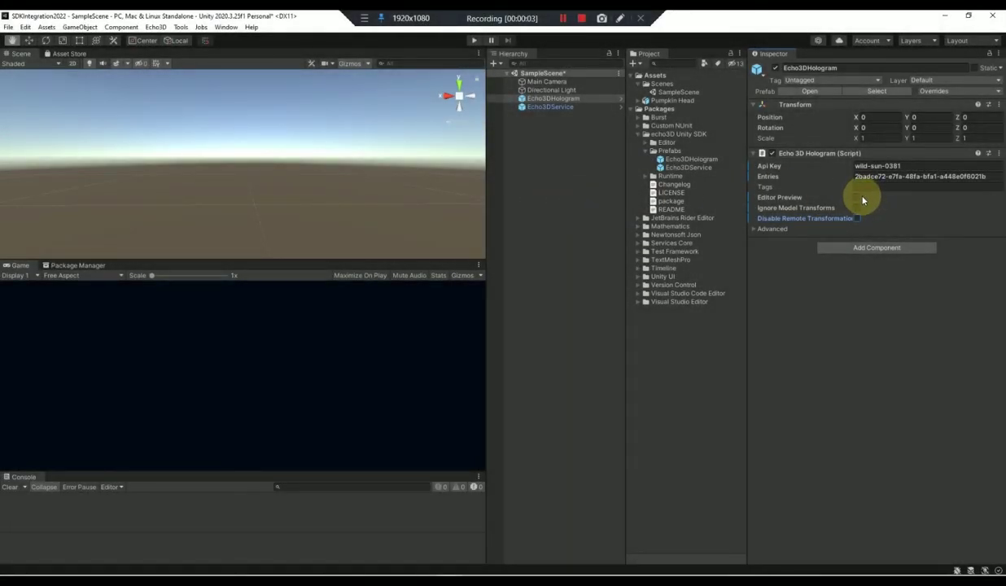
{"action": "left_click", "coordinate": [860, 199]}
{"action": "mouse_move", "coordinate": [809, 213]}
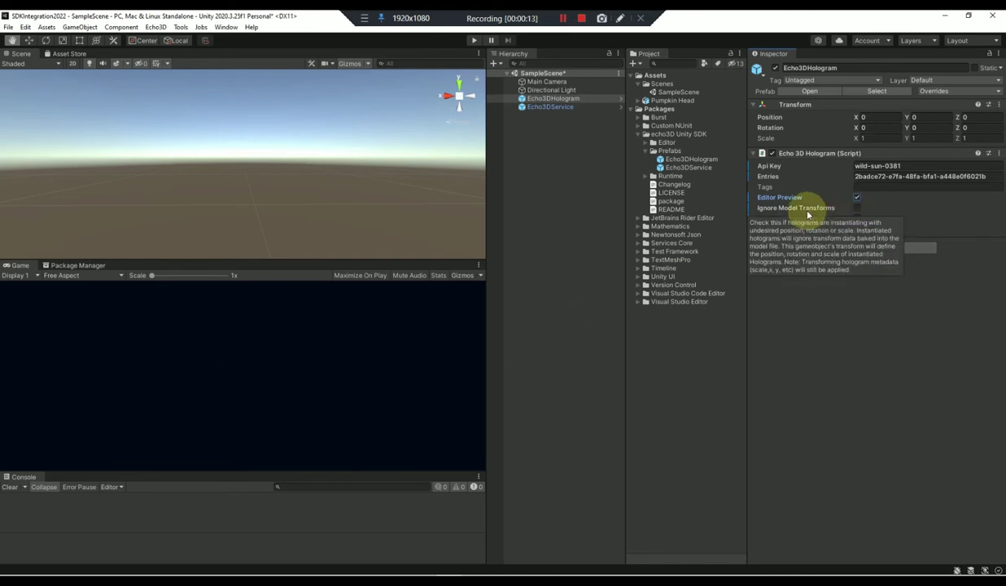
{"action": "left_click", "coordinate": [857, 208]}
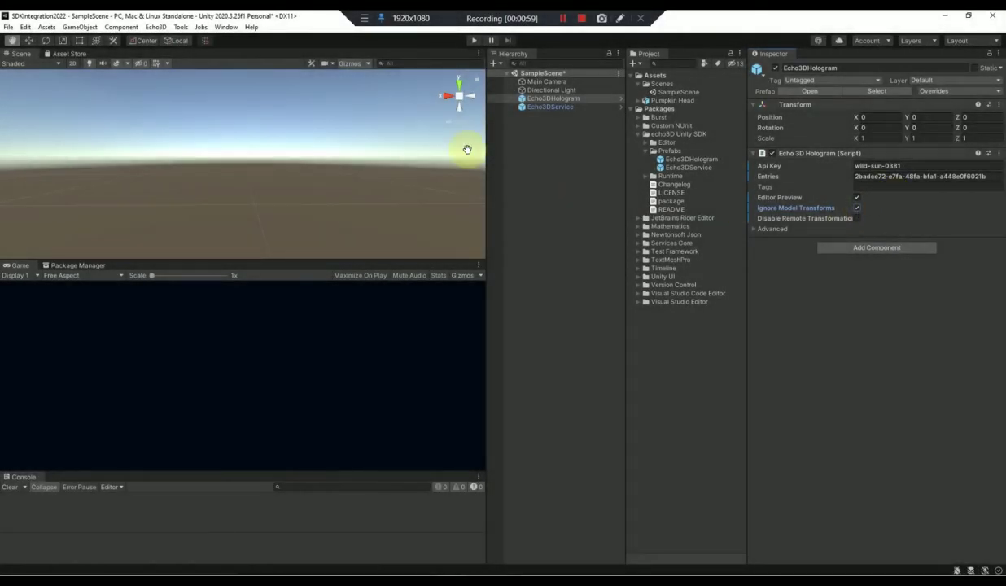
- Run Echo3D > Load Editor Holograms to bring the cloud pumpkin into the scene
{"action": "left_click", "coordinate": [156, 29]}
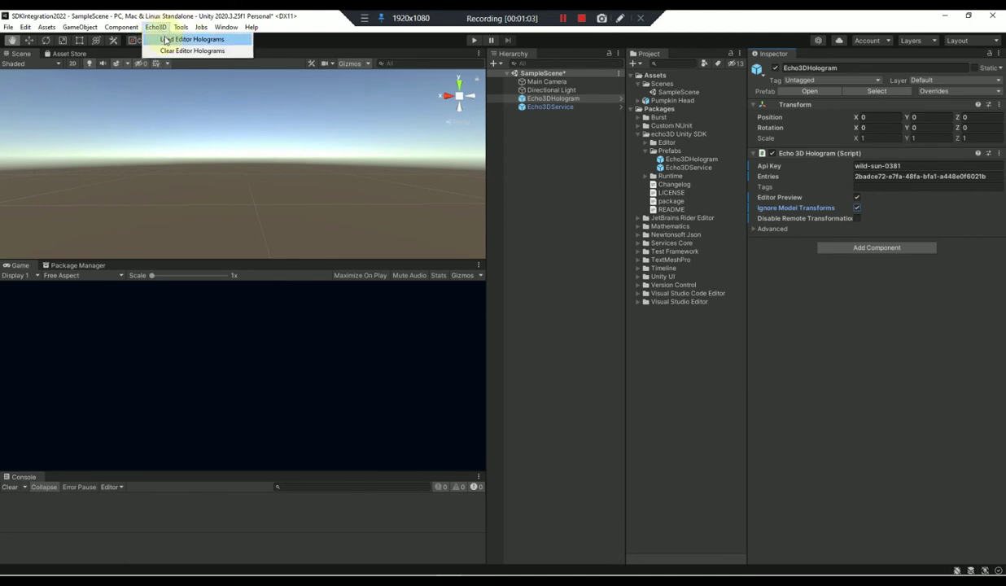
{"action": "left_click", "coordinate": [191, 39]}
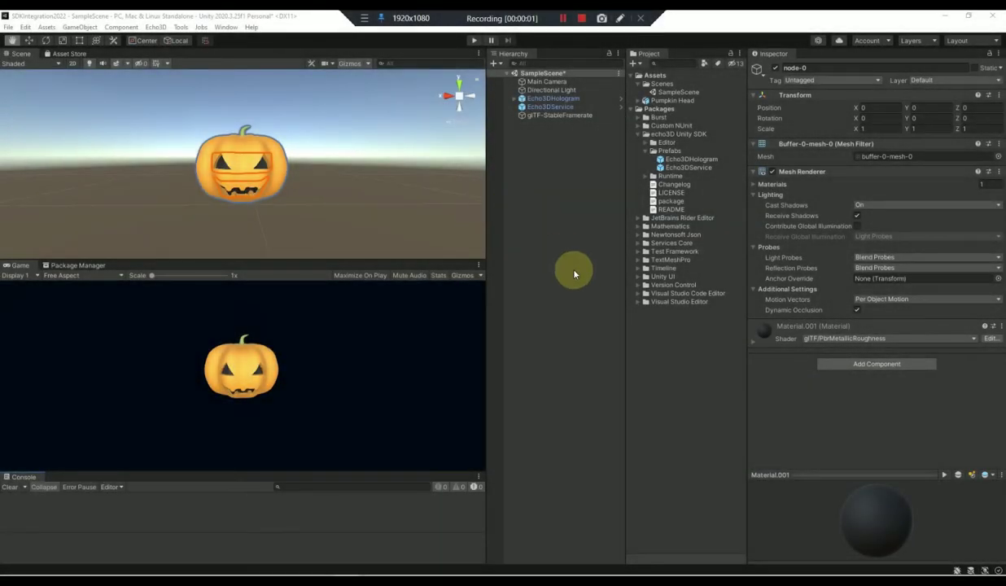
- Expand Echo3DHologram in the Hierarchy to reveal the loaded Pumpkin Head.glb child
{"action": "left_click", "coordinate": [515, 98]}
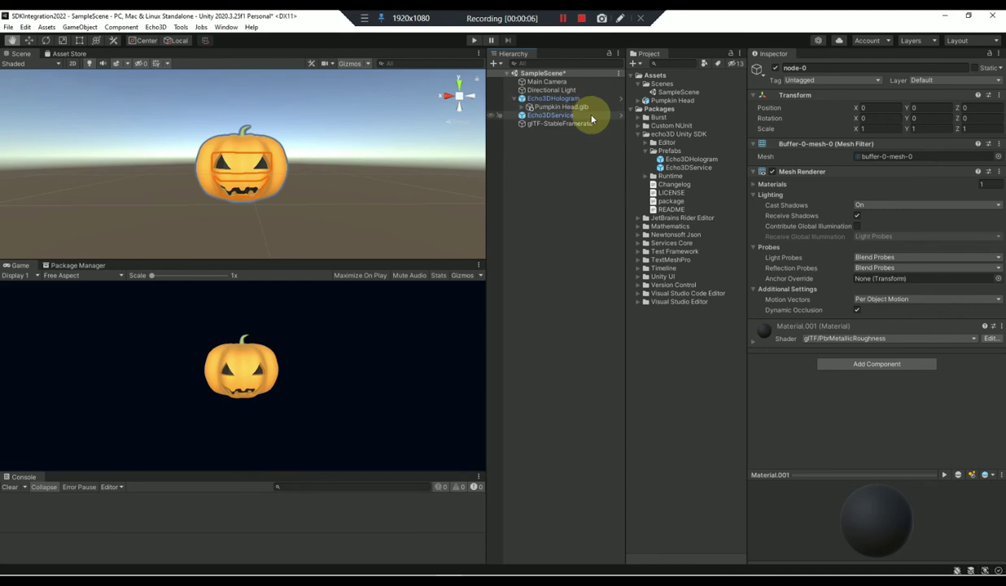